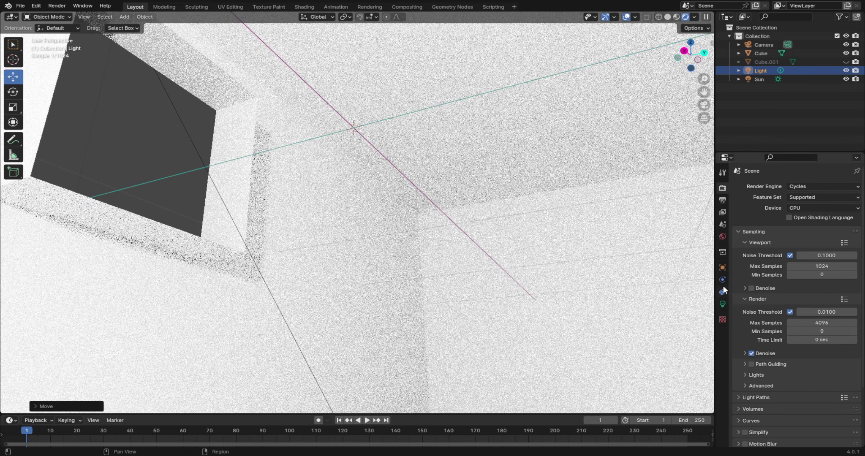
# - Set the point light's power to 10 W
pyautogui.click(723, 291)
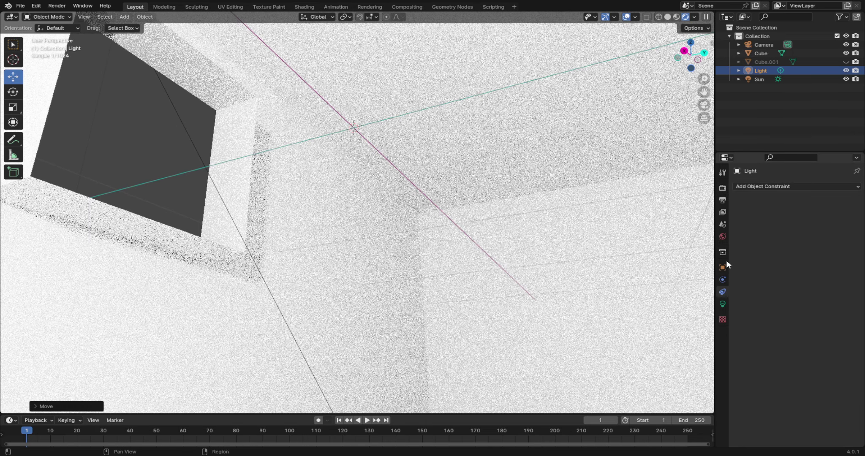
pyautogui.click(722, 304)
pyautogui.click(816, 246)
pyautogui.click(816, 247)
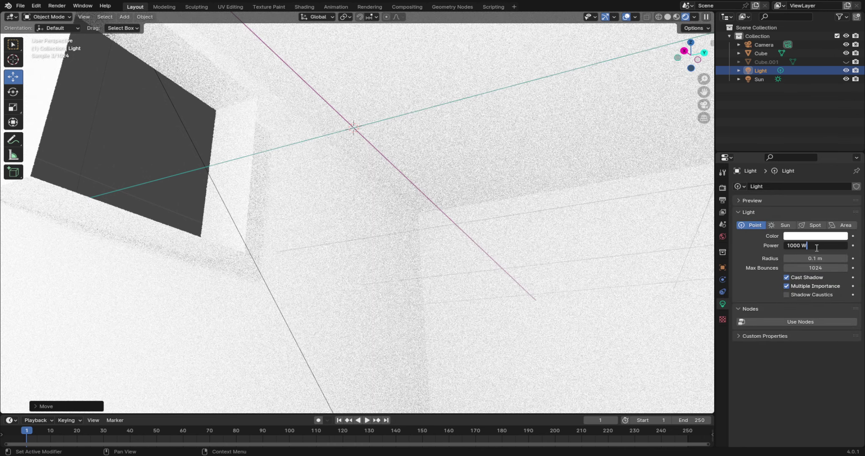
pyautogui.click(797, 245)
pyautogui.press('BackSpace')
pyautogui.press('Return')
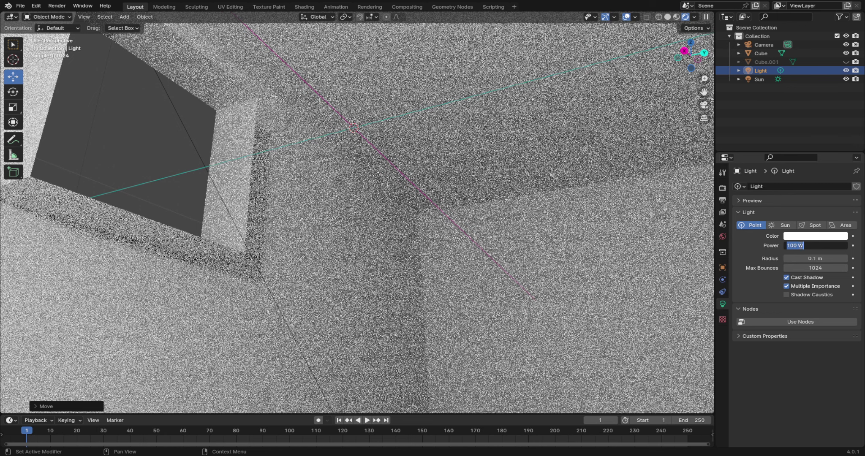
pyautogui.click(798, 246)
pyautogui.press('BackSpace')
pyautogui.press('Return')
# - Select the sun light above the room and set its strength to 10
pyautogui.moveTo(498, 324)
pyautogui.mouseDown(button='middle')
pyautogui.moveTo(443, 268)
pyautogui.moveTo(373, 289)
pyautogui.moveTo(295, 271)
pyautogui.mouseUp(button='middle')
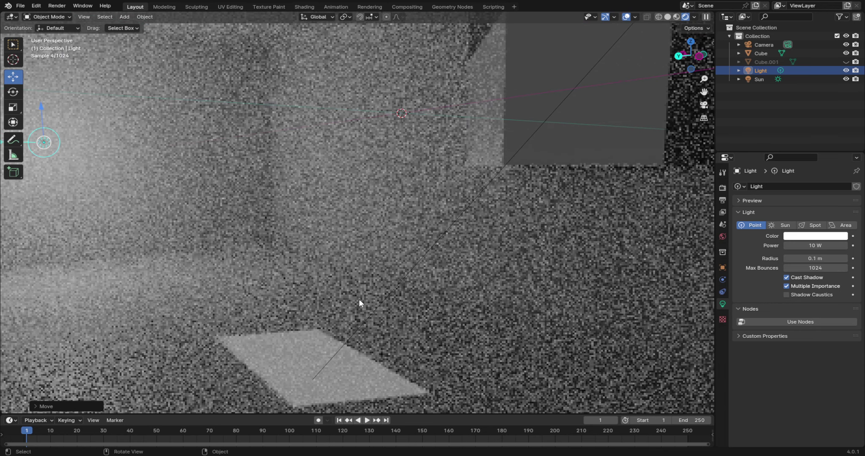
pyautogui.moveTo(359, 298); pyautogui.dragTo(379, 299, button='middle')
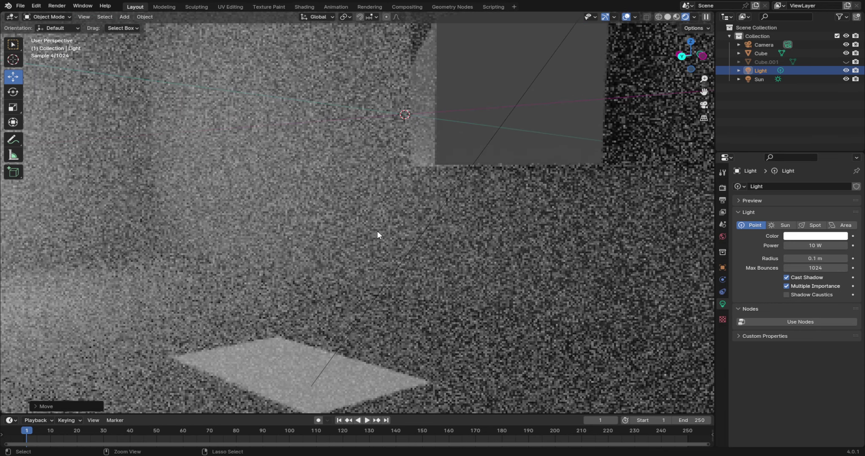
pyautogui.scroll(-8, 660, 157)
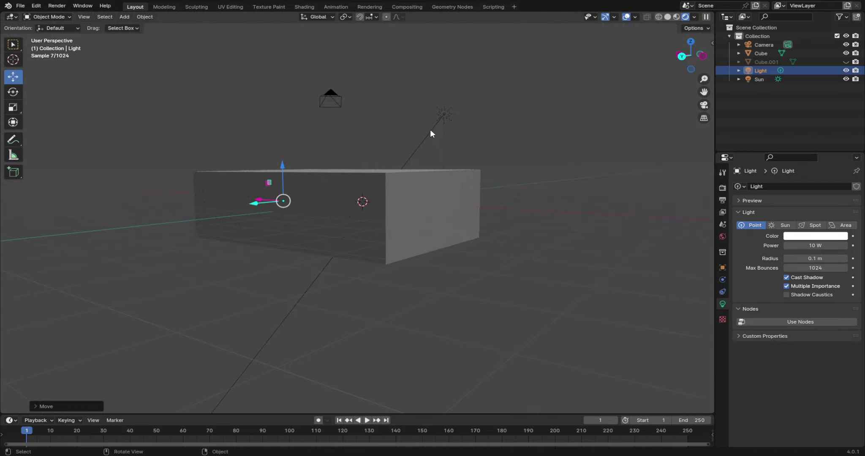
pyautogui.click(443, 114)
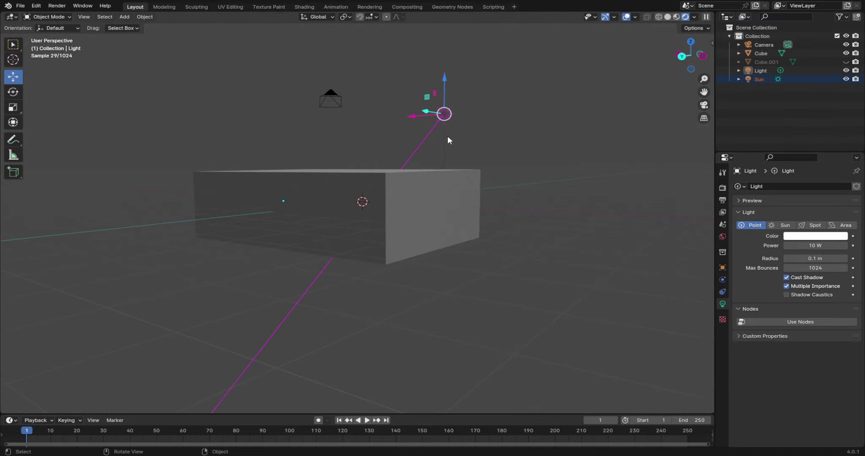
pyautogui.click(442, 115)
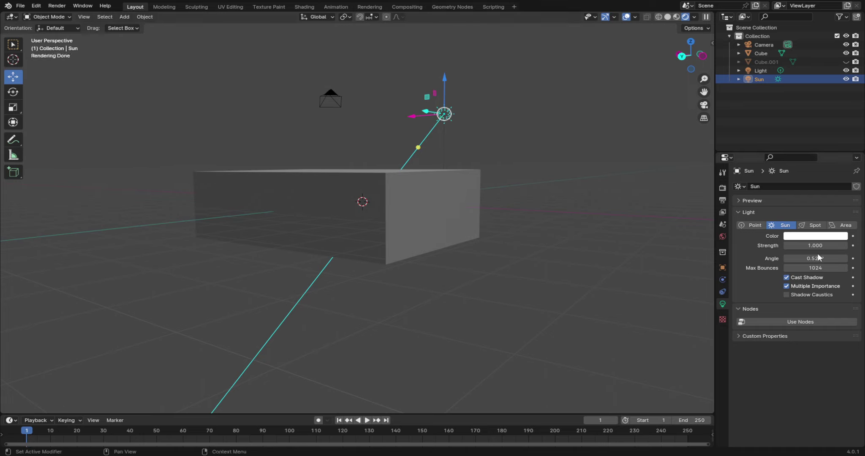
pyautogui.click(810, 237)
pyautogui.click(809, 239)
pyautogui.click(814, 245)
pyautogui.write('10')
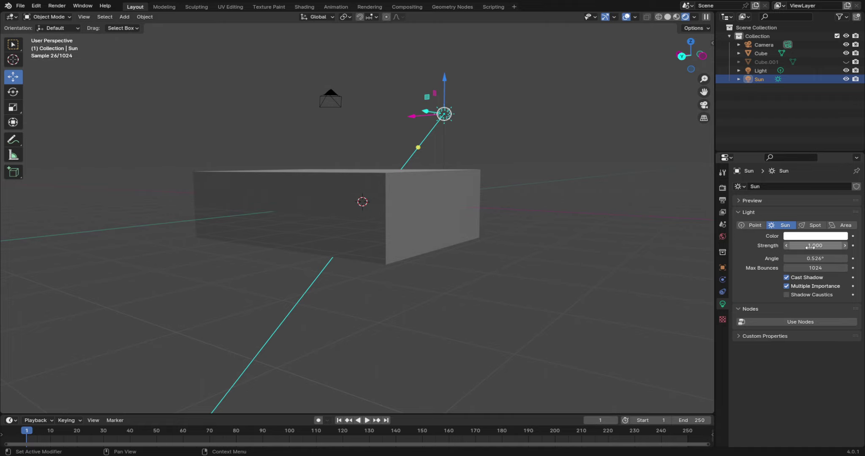
pyautogui.press('Return')
# - Deselect everything and hide the viewport gizmos and overlays for an unobstructed view of the room's interior
pyautogui.scroll(8, 465, 249)
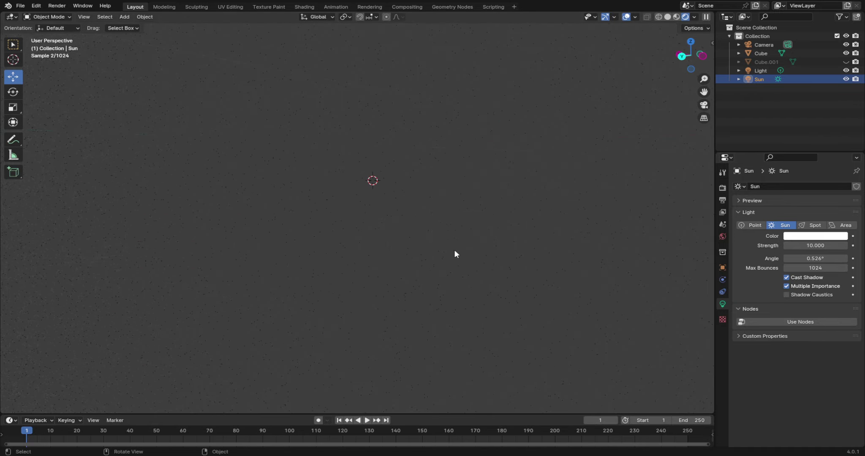
pyautogui.scroll(1, 475, 247)
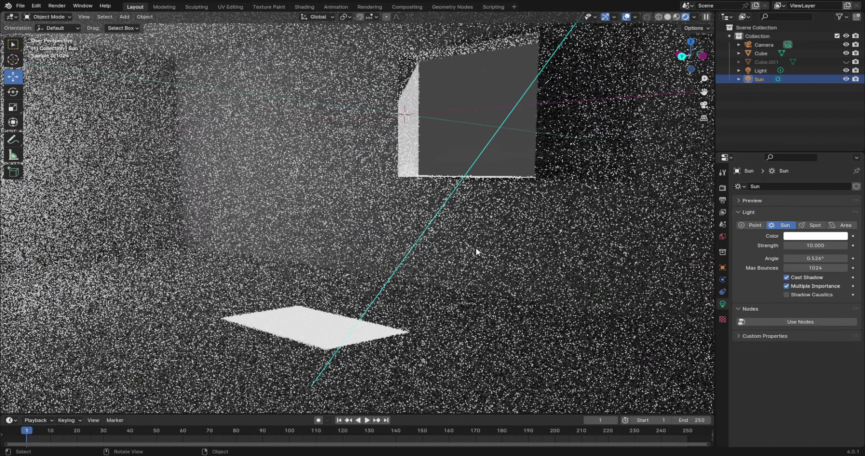
pyautogui.scroll(2, 463, 107)
pyautogui.scroll(-1, 507, 114)
pyautogui.click(606, 17)
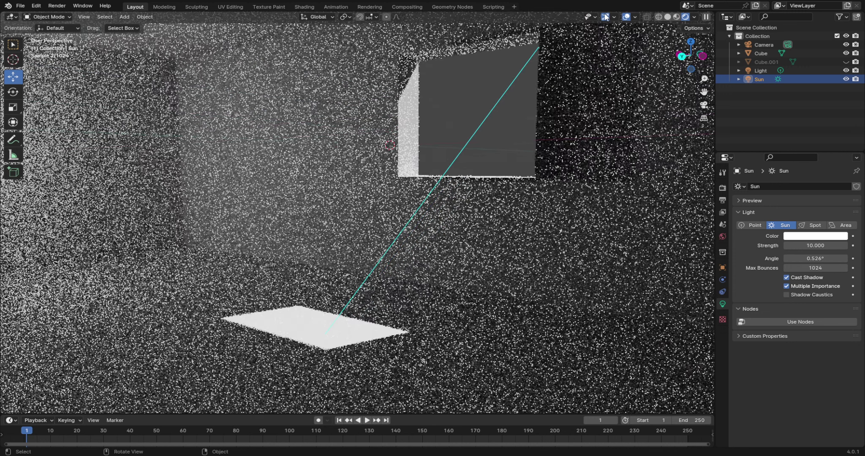
pyautogui.hotkey('alt', 'a')
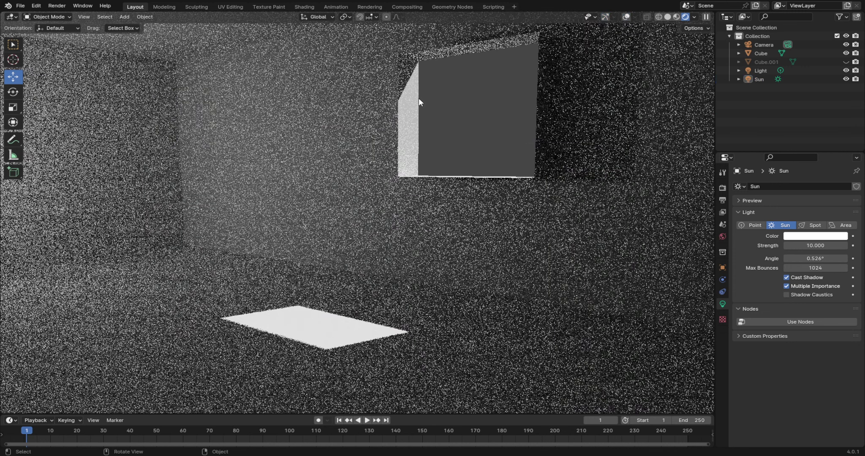
pyautogui.hotkey('ctrl', 'z')
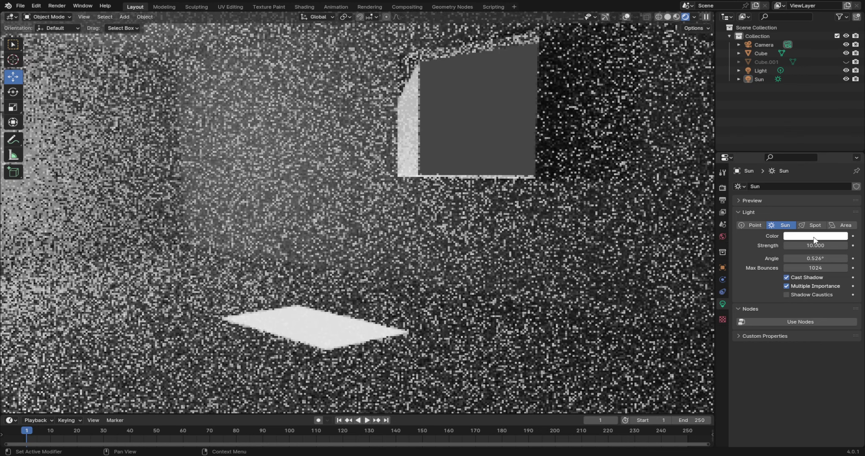
# - Tint the sun light a pale warm peach, using an orange hue of about 0.054 with reduced saturation
pyautogui.click(815, 236)
pyautogui.click(781, 150)
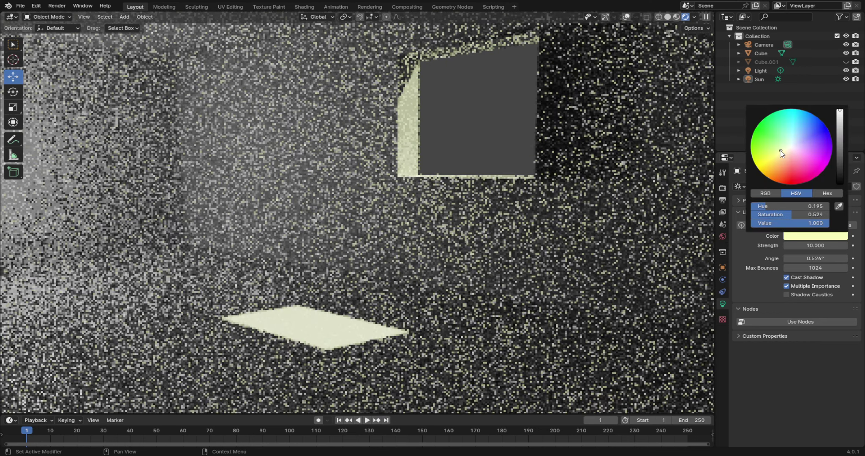
pyautogui.click(783, 153)
pyautogui.click(782, 159)
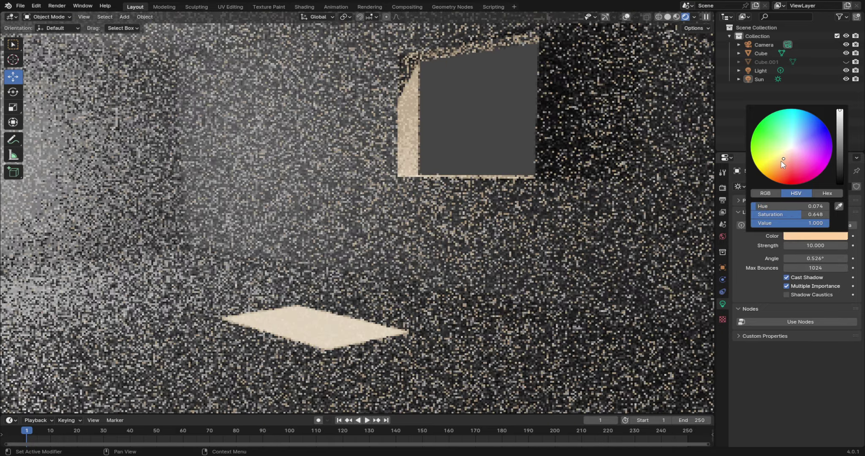
pyautogui.click(779, 160)
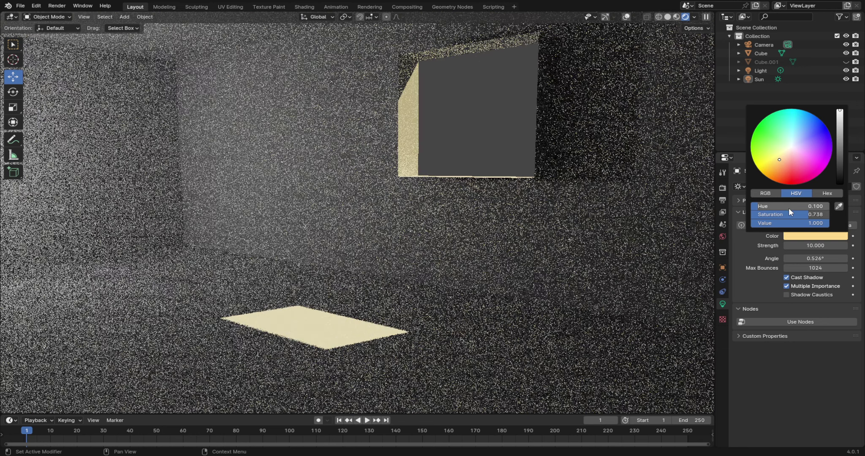
pyautogui.moveTo(789, 213); pyautogui.dragTo(827, 213)
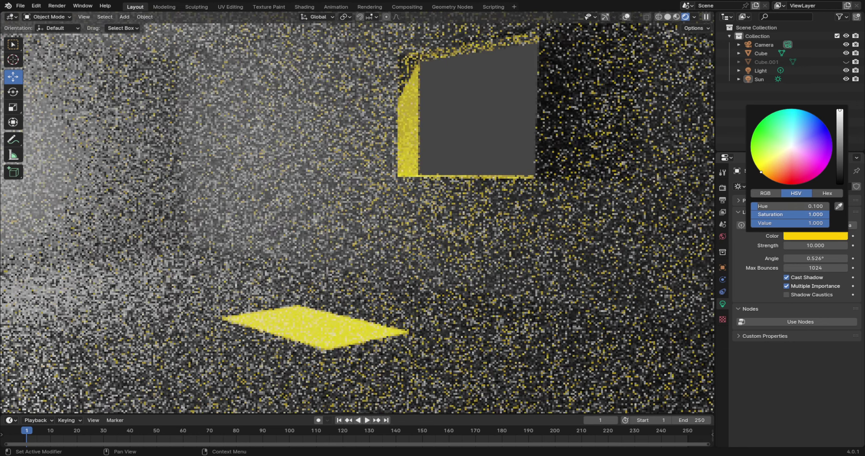
pyautogui.click(782, 157)
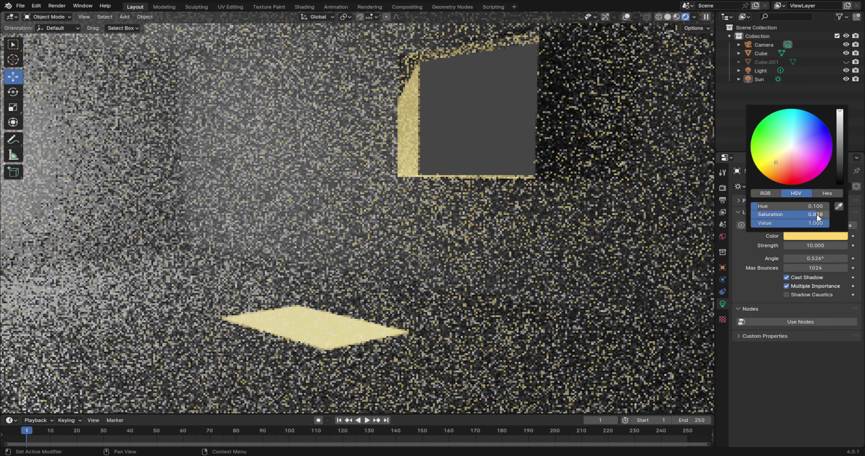
pyautogui.click(777, 171)
pyautogui.click(776, 173)
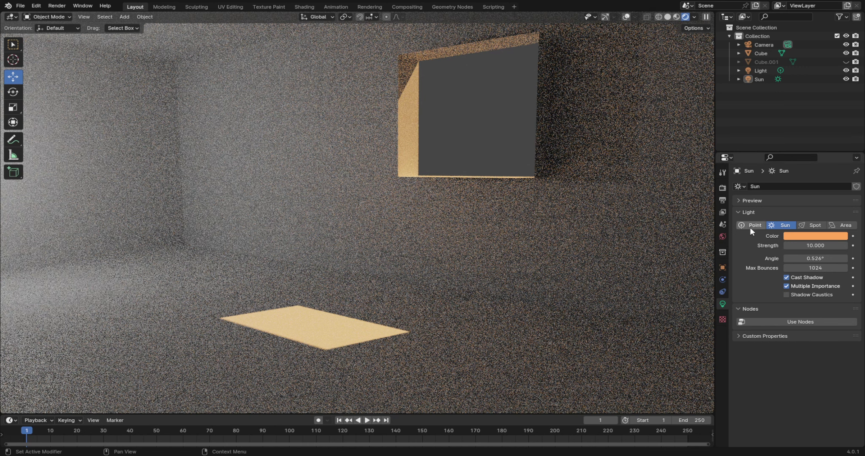
pyautogui.click(815, 236)
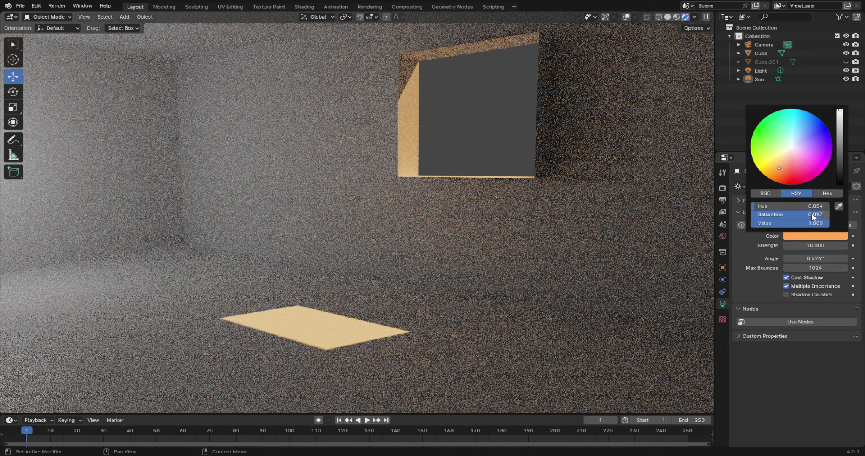
pyautogui.moveTo(811, 213); pyautogui.dragTo(792, 213)
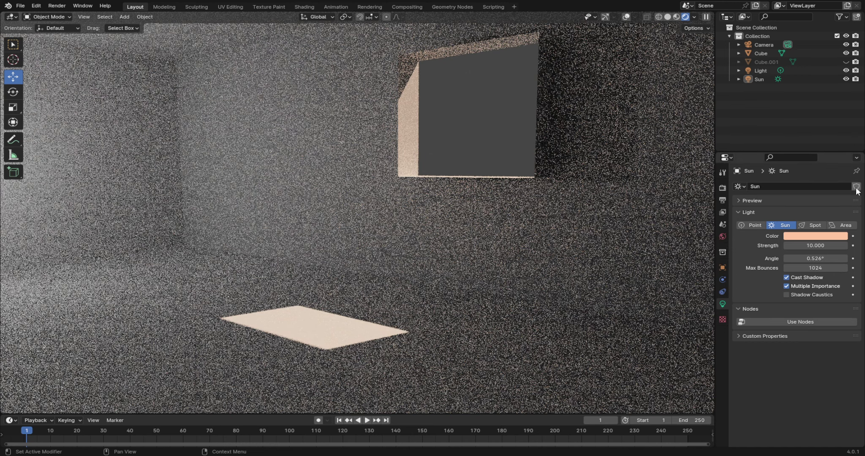
# - Change the world background color to a light sky blue at a value of 1.000
pyautogui.click(722, 236)
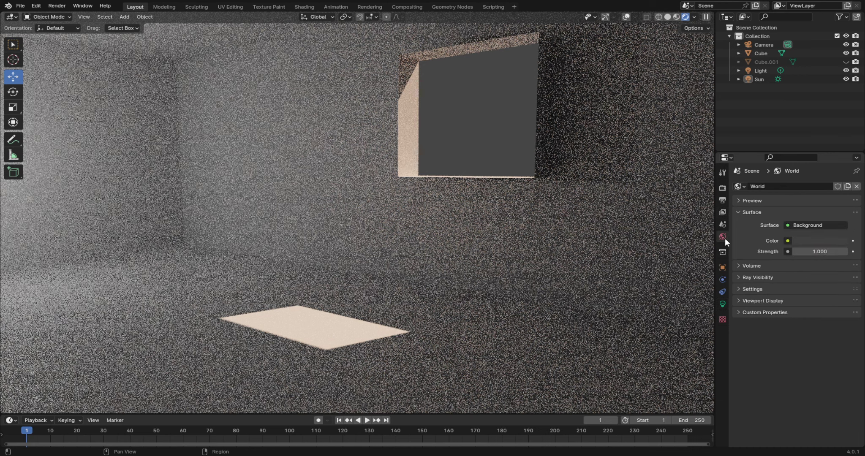
pyautogui.click(819, 240)
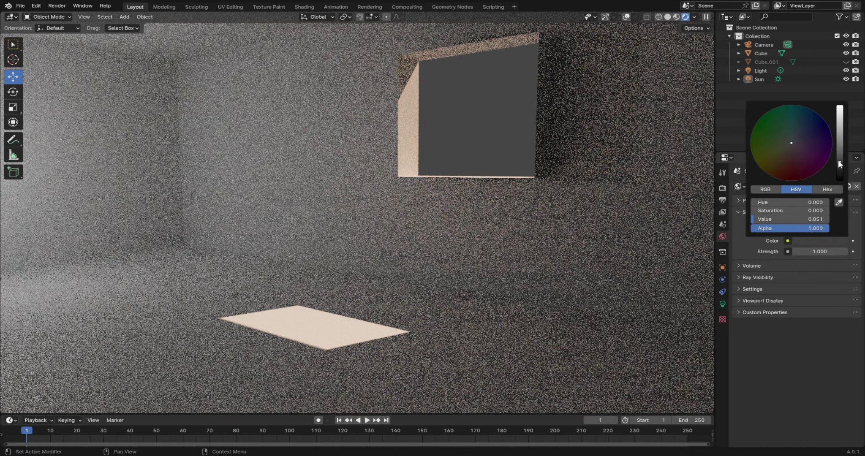
pyautogui.moveTo(838, 161); pyautogui.dragTo(839, 106)
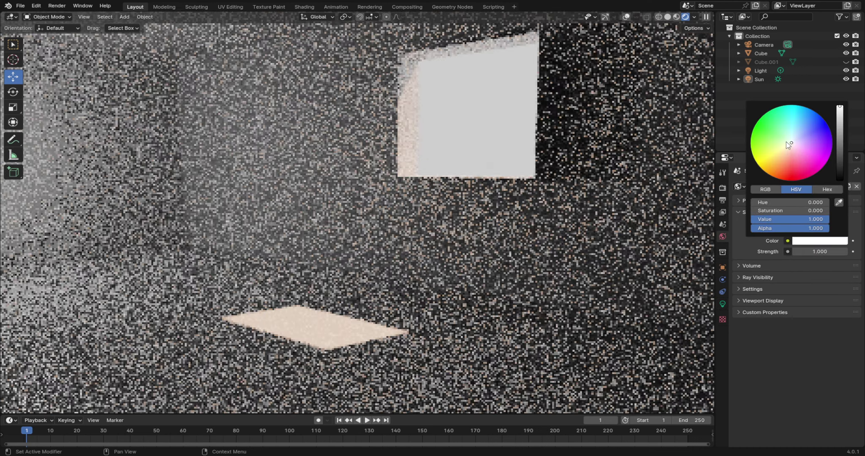
pyautogui.moveTo(786, 141)
pyautogui.mouseDown()
pyautogui.moveTo(779, 166)
pyautogui.moveTo(787, 155)
pyautogui.mouseUp()
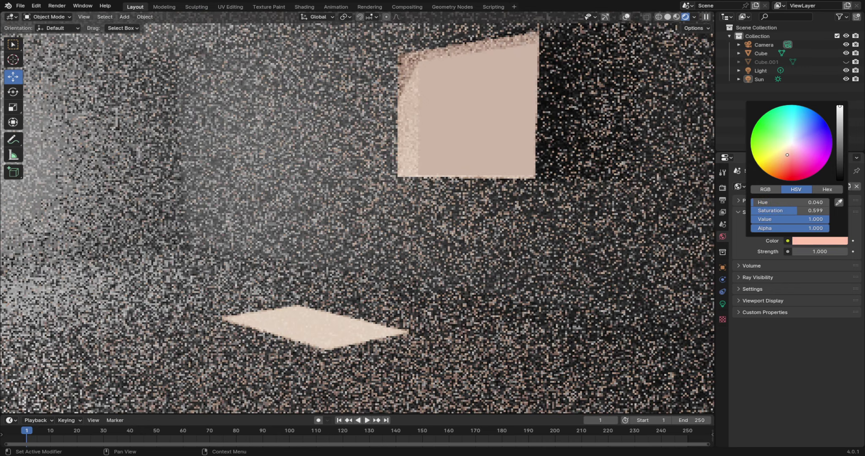
pyautogui.moveTo(815, 117); pyautogui.dragTo(794, 136)
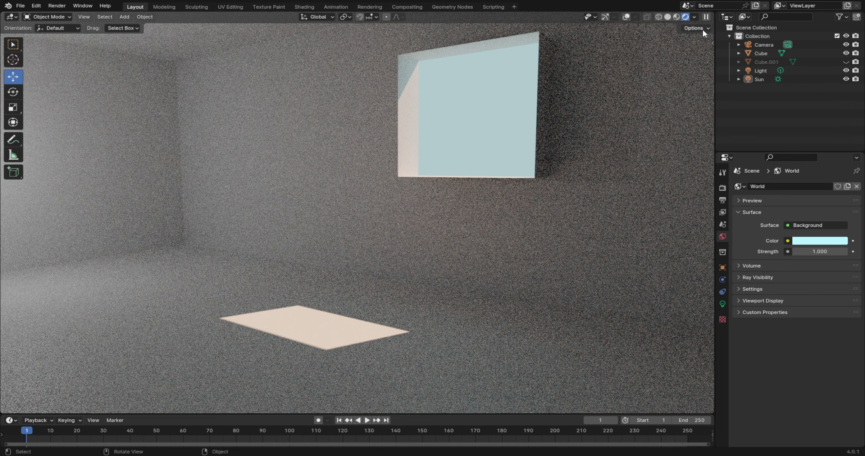
# - Show the viewport gizmos and overlays again with the room viewed from outside
pyautogui.click(605, 16)
pyautogui.moveTo(521, 152)
pyautogui.mouseDown(button='middle')
pyautogui.moveTo(470, 207)
pyautogui.moveTo(581, 129)
pyautogui.moveTo(511, 150)
pyautogui.mouseUp(button='middle')
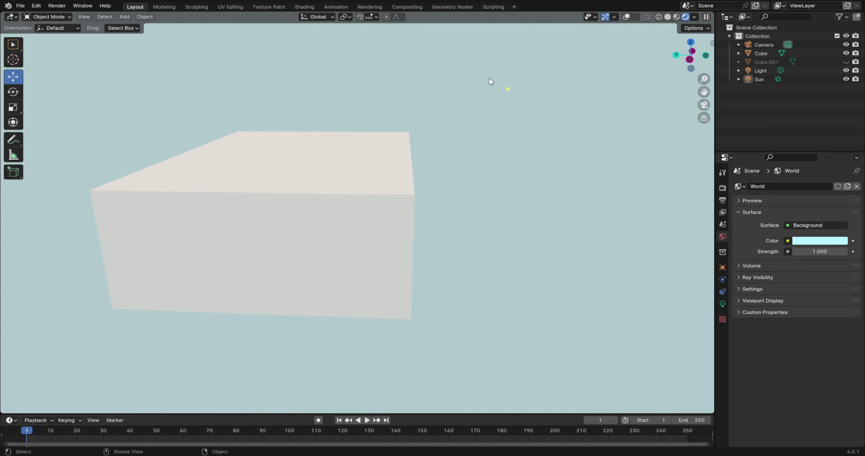
pyautogui.moveTo(535, 105); pyautogui.dragTo(587, 127, button='middle')
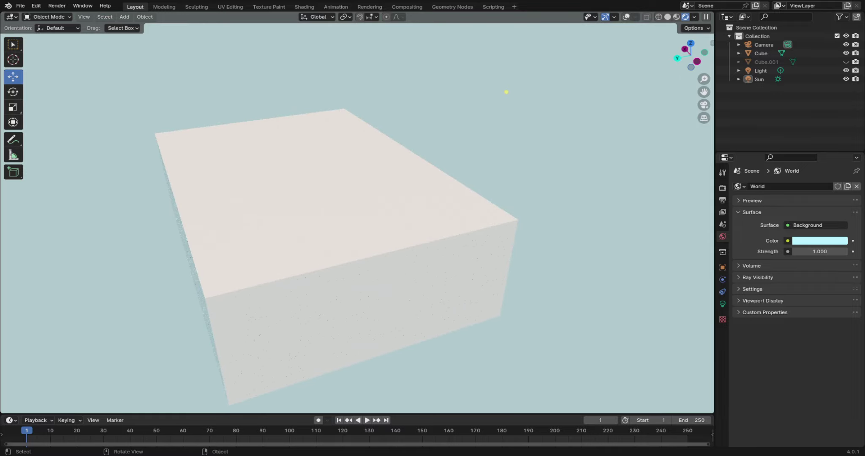
pyautogui.click(626, 17)
# - Move the sun light slightly lower outside the window wall and rotate it to adjust the light cast through the window
pyautogui.click(543, 58)
pyautogui.moveTo(565, 81); pyautogui.dragTo(548, 101, button='middle')
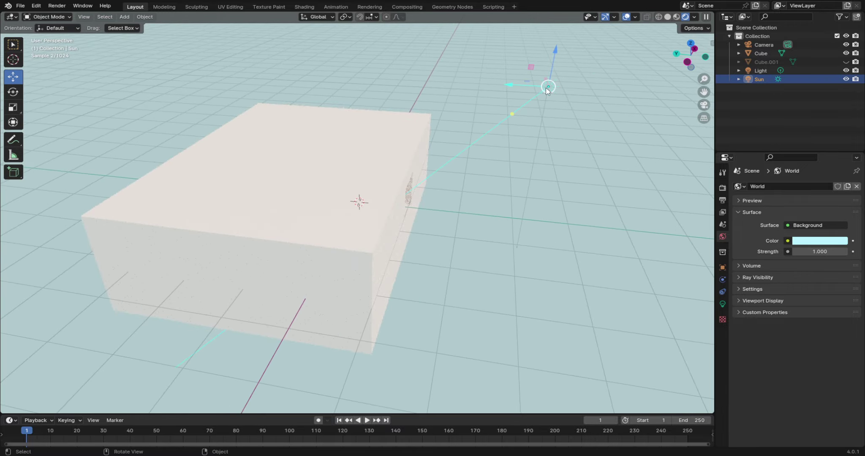
pyautogui.moveTo(548, 88); pyautogui.dragTo(584, 120)
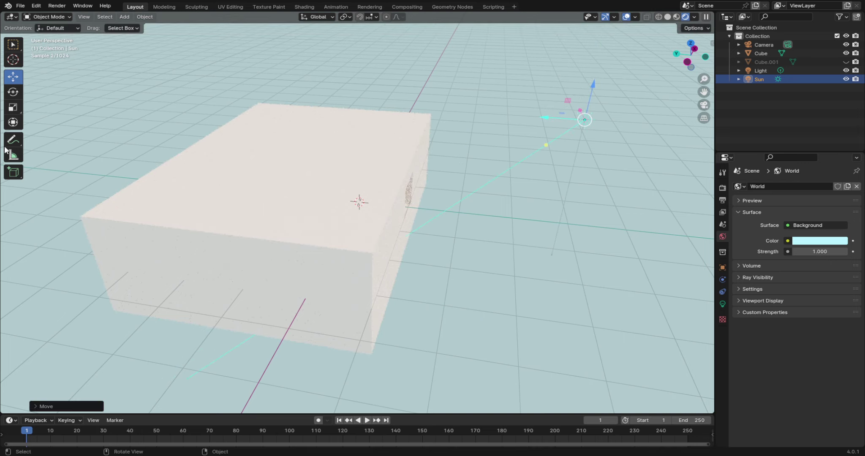
pyautogui.click(13, 92)
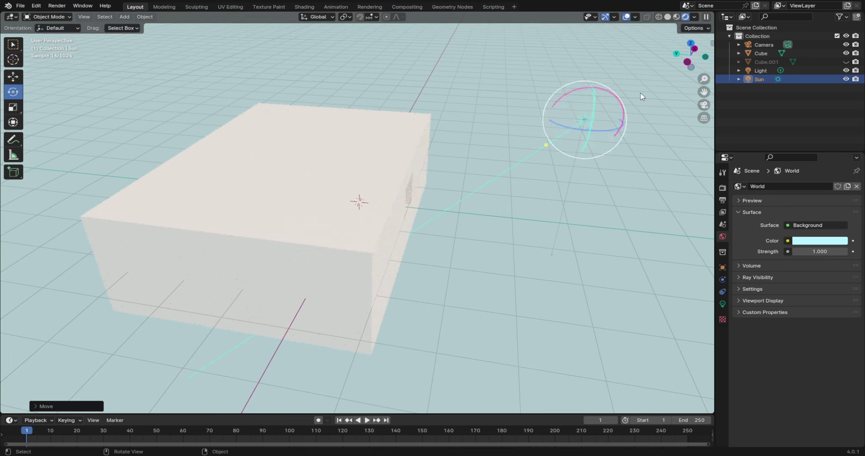
pyautogui.moveTo(617, 101); pyautogui.dragTo(616, 109)
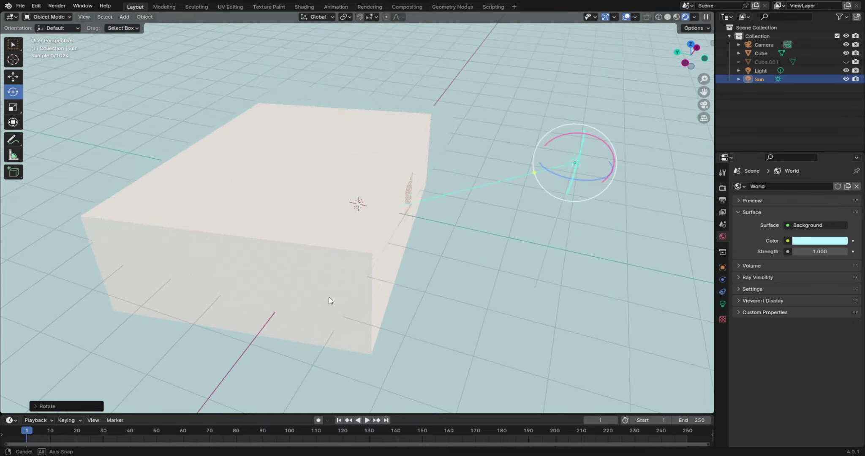
pyautogui.moveTo(328, 298); pyautogui.dragTo(384, 211, button='middle')
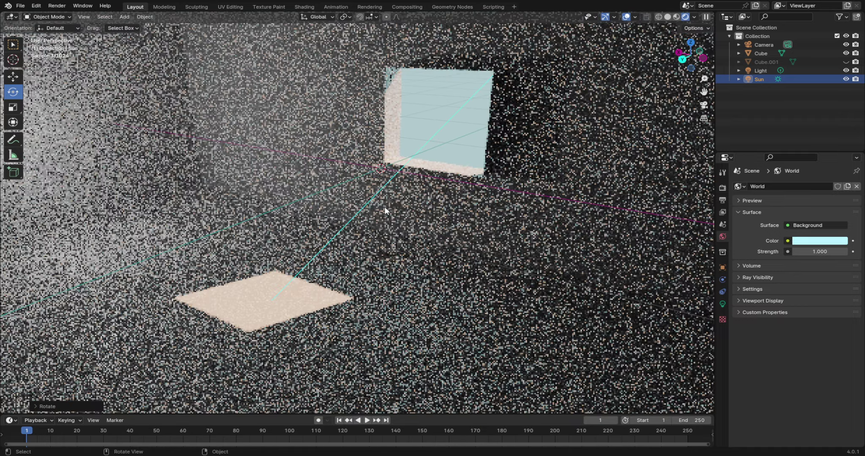
pyautogui.scroll(1, 476, 175)
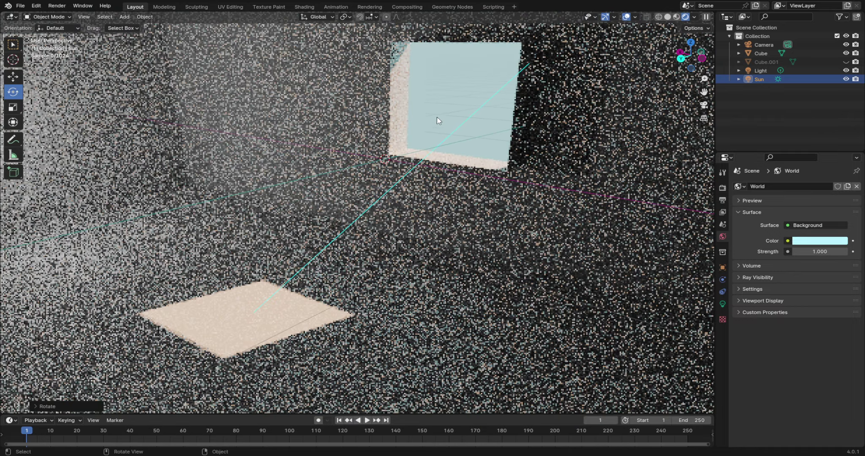
# - Deselect everything and hide the viewport gizmos and overlays for a clean view of the lit room
pyautogui.click(424, 82)
pyautogui.hotkey('alt', 'a')
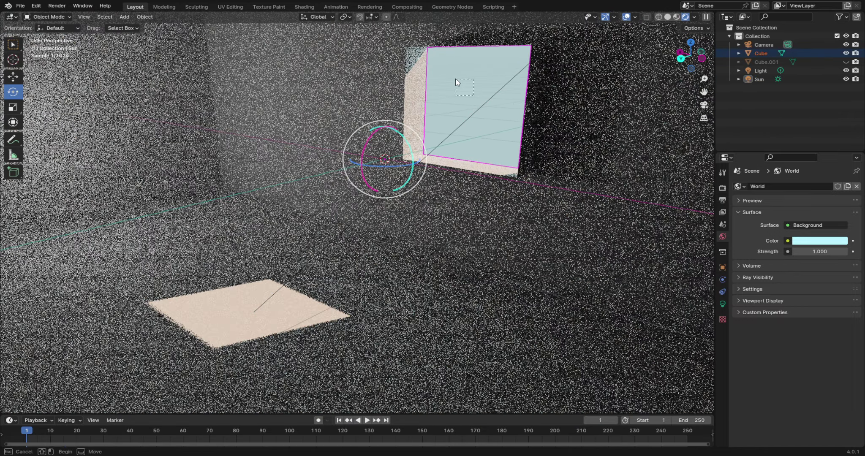
pyautogui.click(605, 17)
pyautogui.click(626, 17)
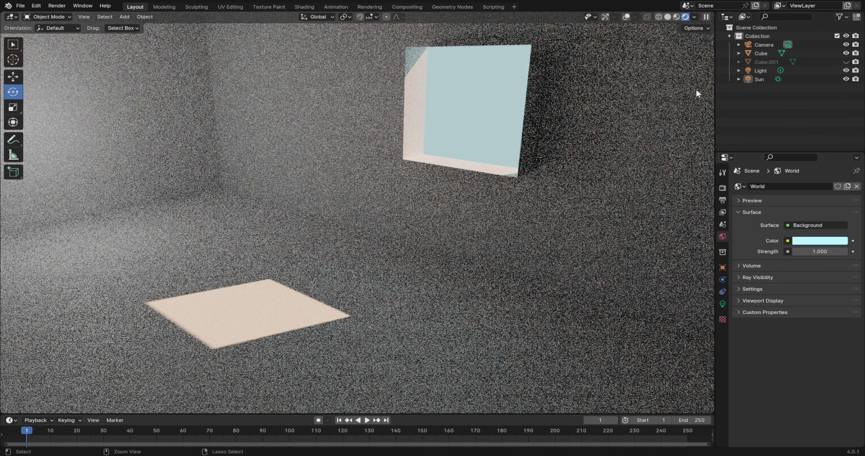
# - Inspect the room in Material Preview shading from a wider interior view, and return to Rendered shading
pyautogui.click(675, 17)
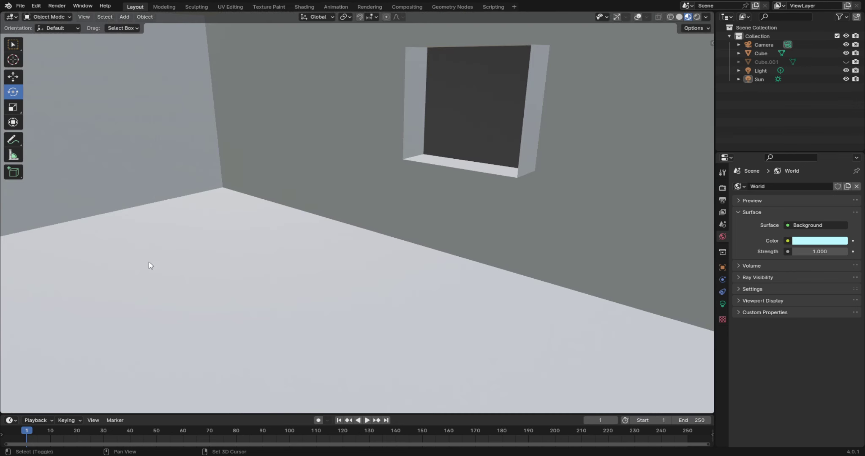
pyautogui.moveTo(148, 261); pyautogui.dragTo(608, 173, button='middle')
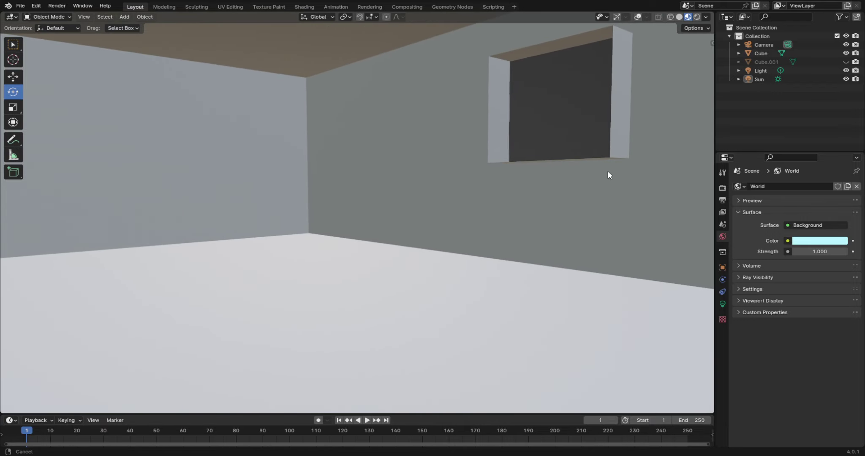
pyautogui.click(696, 17)
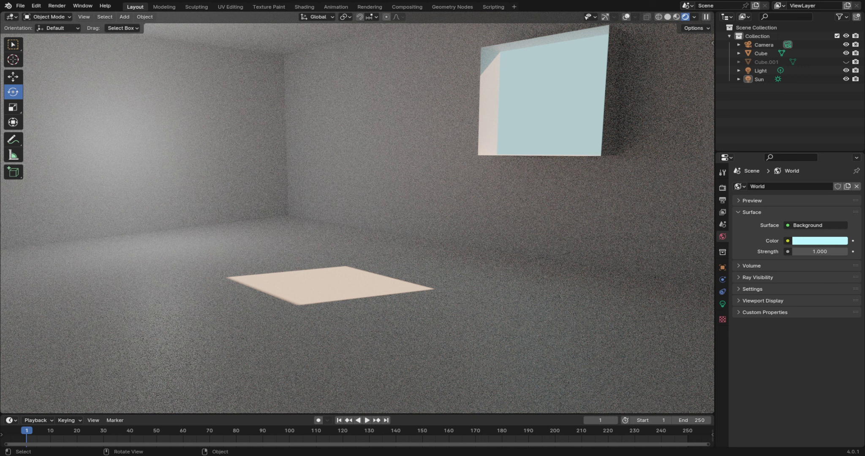
# - Set the sun light's strength to 100
pyautogui.click(721, 292)
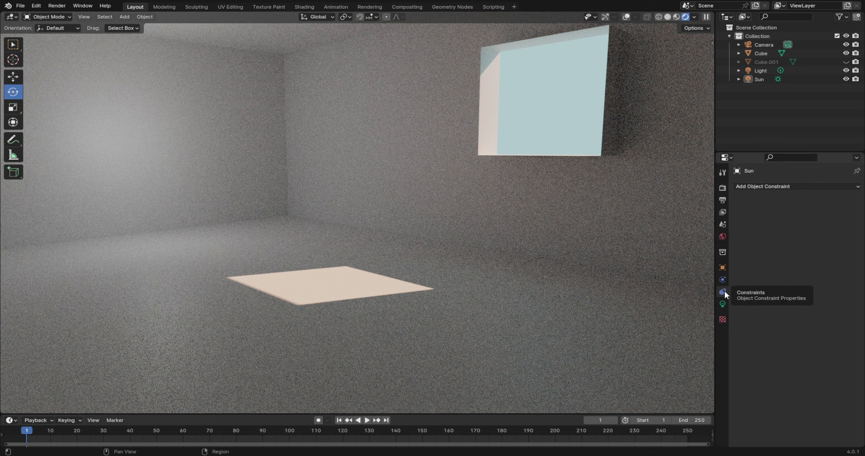
pyautogui.click(722, 303)
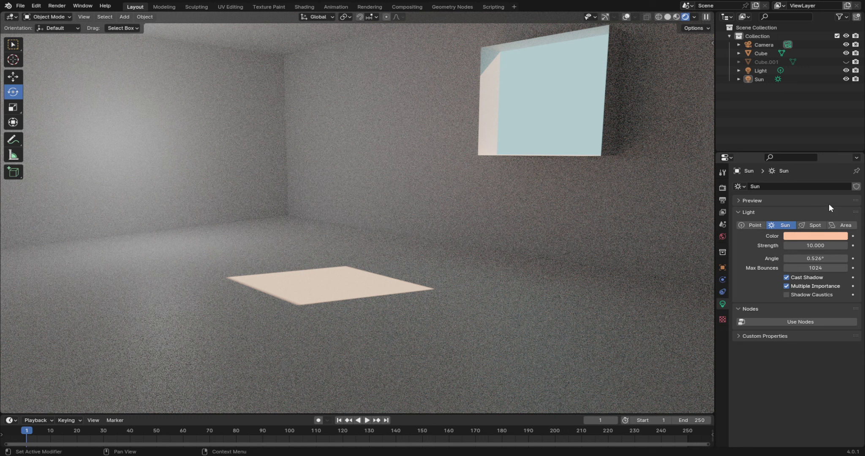
pyautogui.moveTo(807, 245); pyautogui.dragTo(807, 245)
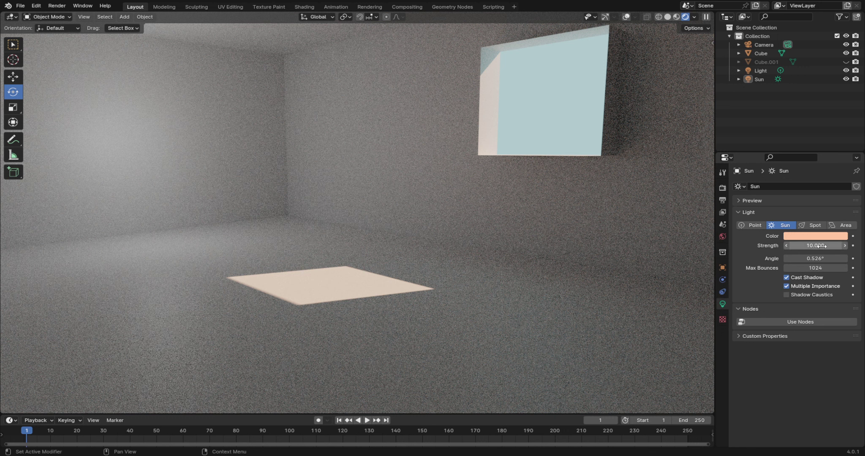
pyautogui.moveTo(806, 246); pyautogui.dragTo(807, 245)
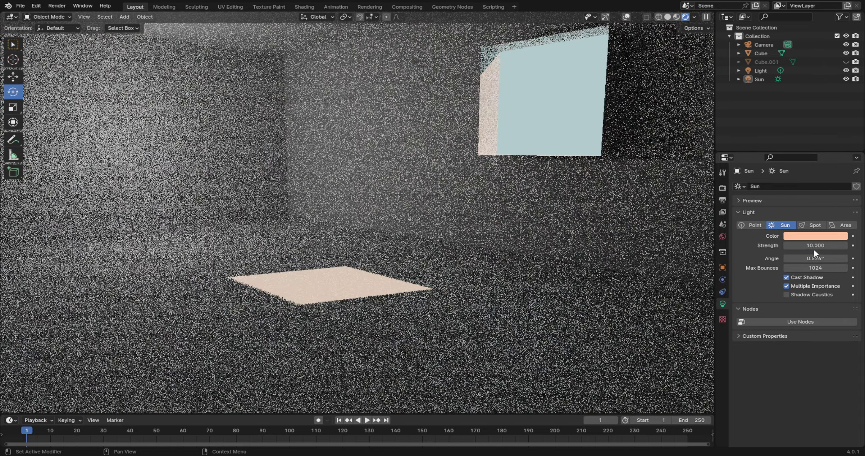
pyautogui.click(797, 247)
pyautogui.click(793, 245)
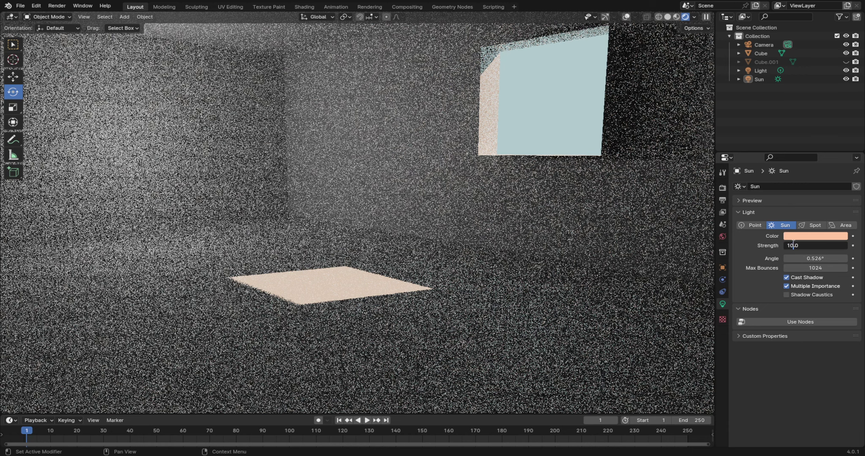
pyautogui.write('0')
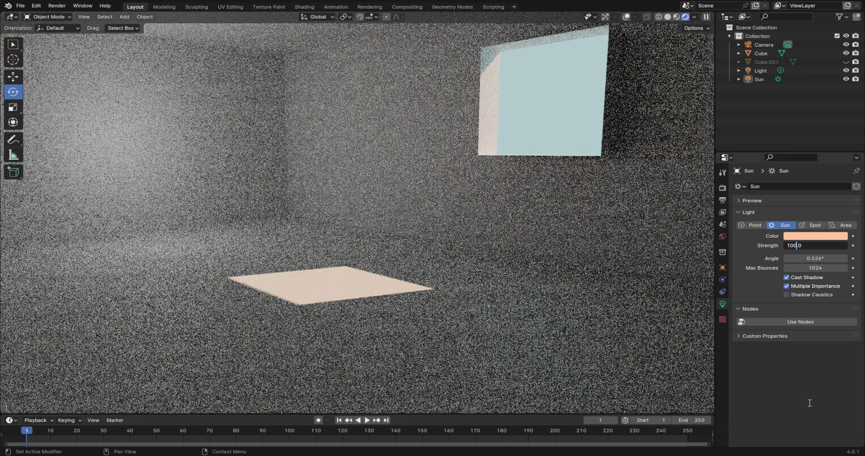
pyautogui.press('Return')
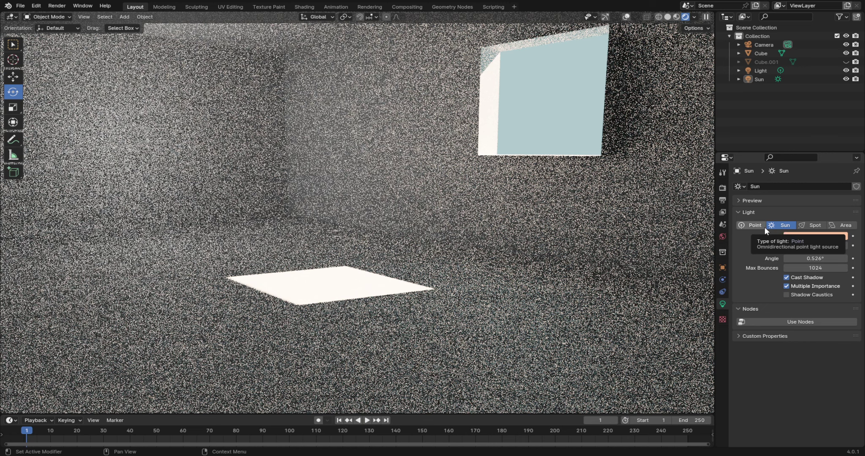
# - Set the point light's power to 5 W
pyautogui.click(760, 70)
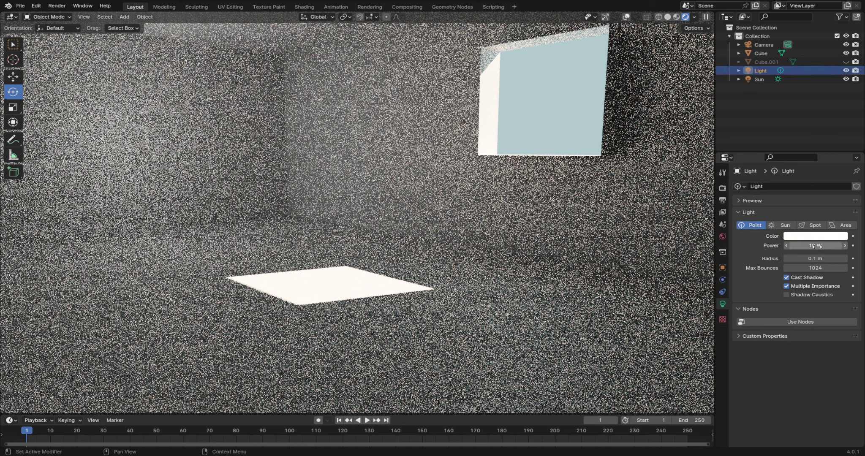
pyautogui.doubleClick(789, 246)
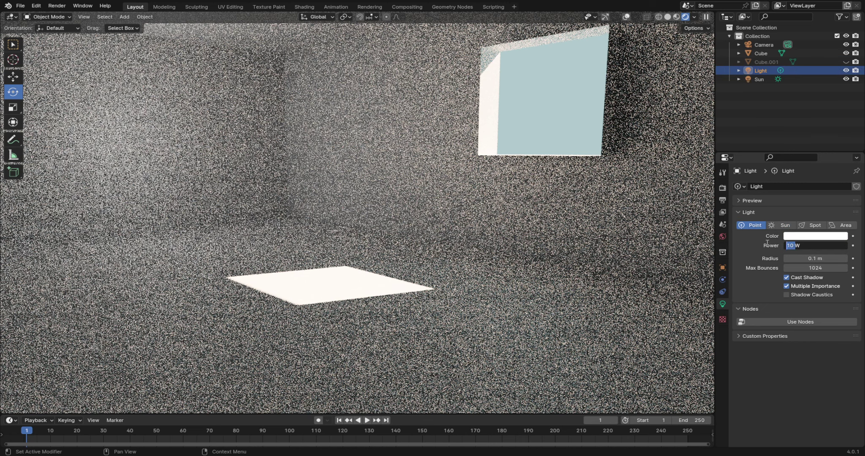
pyautogui.write('5W')
pyautogui.press('Return')
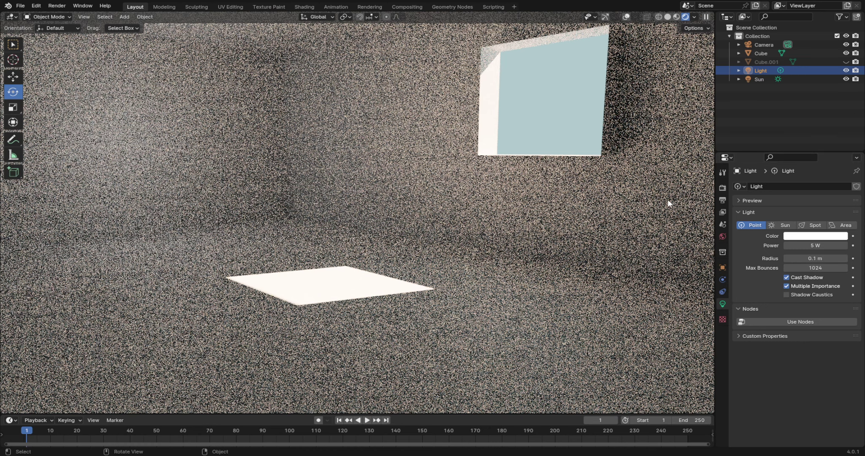
# - Preview the room with the EEVEE render engine for comparison, and switch back to Cycles
pyautogui.click(723, 187)
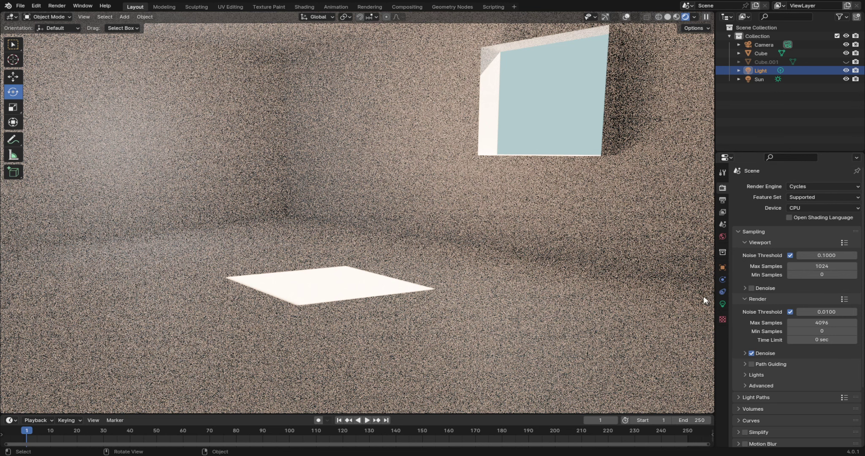
pyautogui.click(799, 187)
pyautogui.click(802, 196)
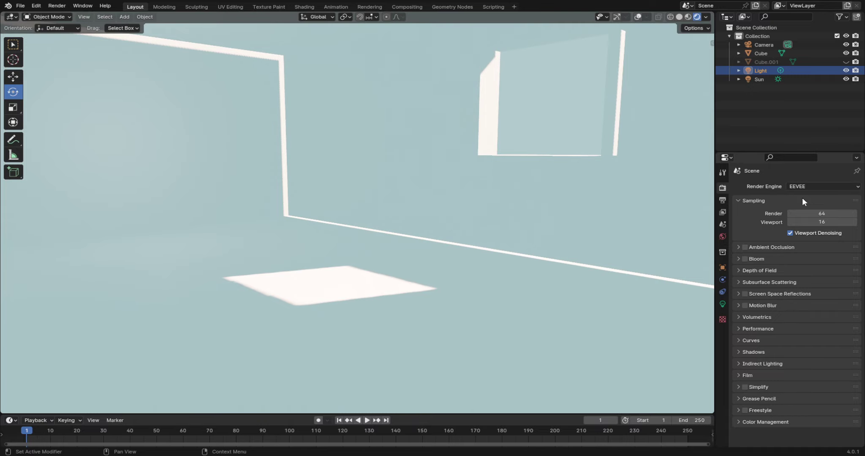
pyautogui.click(804, 188)
pyautogui.click(807, 211)
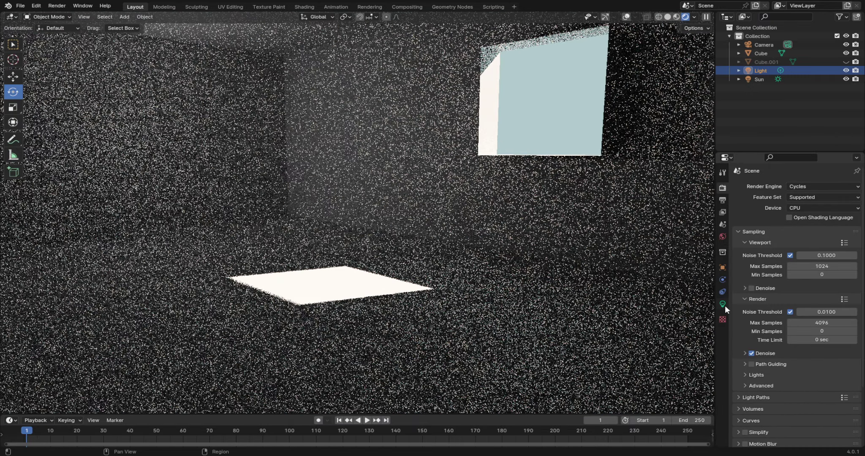
# - Switch the viewport to Solid shading, show the overlays and gizmos again, and activate the Move tool for the point light
pyautogui.click(722, 304)
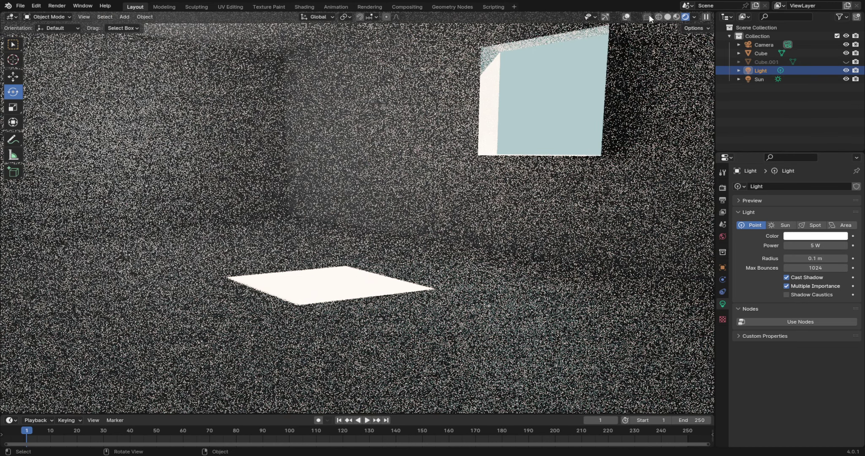
pyautogui.click(667, 17)
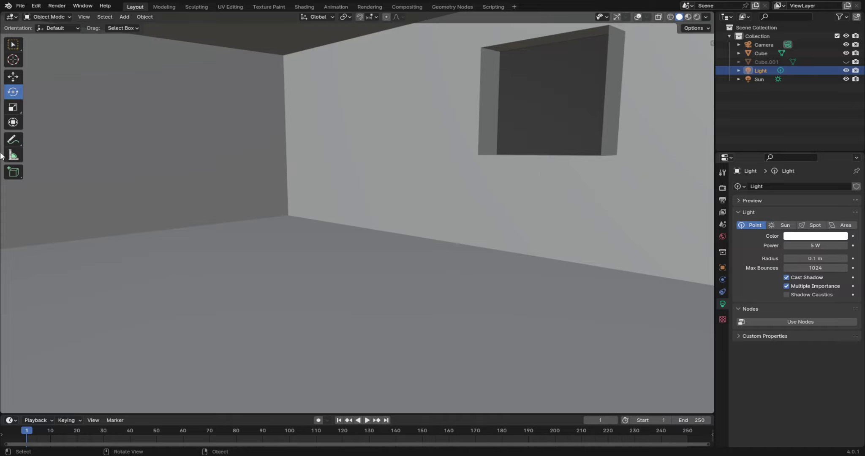
pyautogui.click(638, 18)
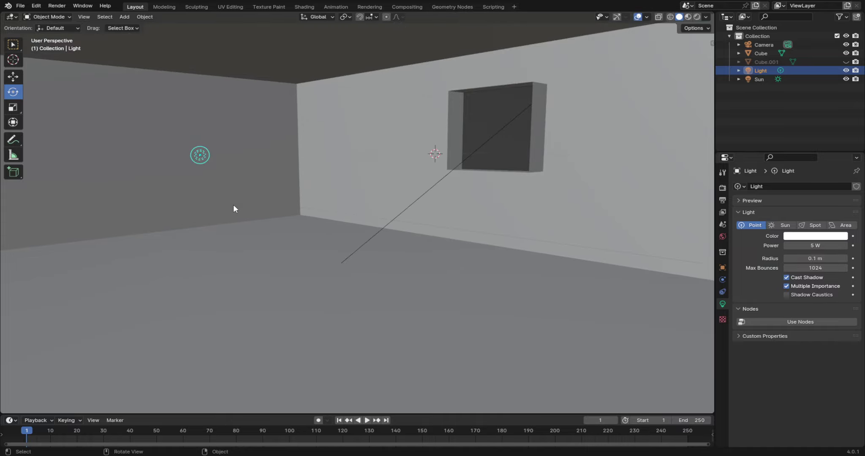
pyautogui.moveTo(233, 209); pyautogui.dragTo(195, 199, button='middle')
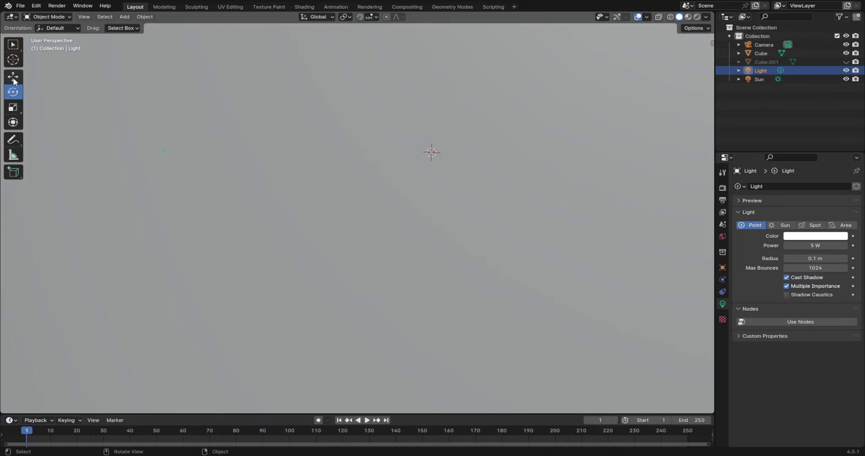
pyautogui.press('Home')
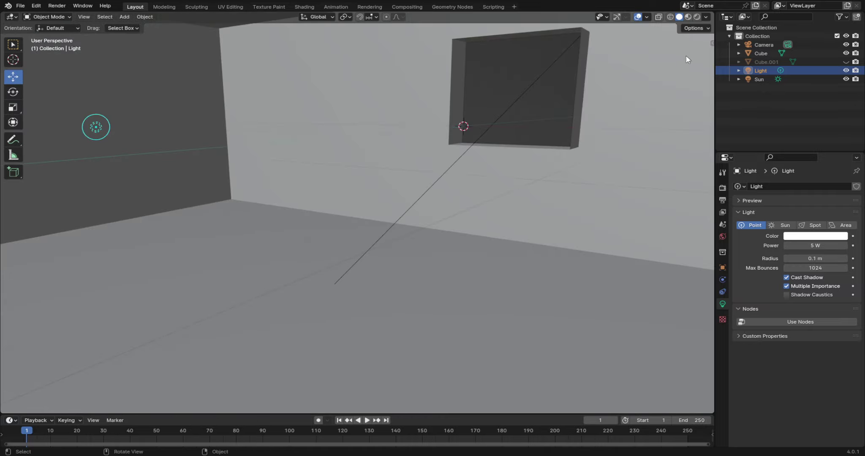
pyautogui.click(617, 17)
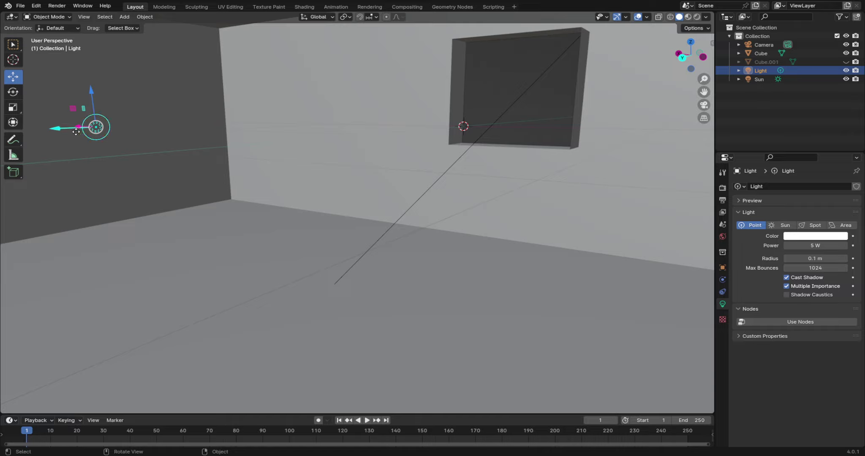
# - Move the point light along the X axis and lower it inside the room to just above the floor, in front of the window wall
pyautogui.moveTo(91, 145); pyautogui.dragTo(33, 133, button='middle')
pyautogui.press('g')
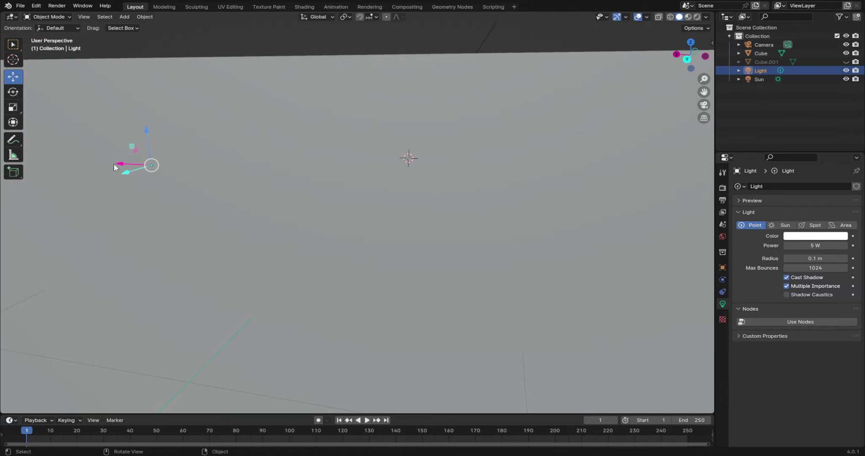
pyautogui.press('x')
pyautogui.click(347, 224)
pyautogui.moveTo(348, 224)
pyautogui.mouseDown(button='middle')
pyautogui.moveTo(421, 243)
pyautogui.moveTo(365, 214)
pyautogui.moveTo(340, 227)
pyautogui.mouseUp(button='middle')
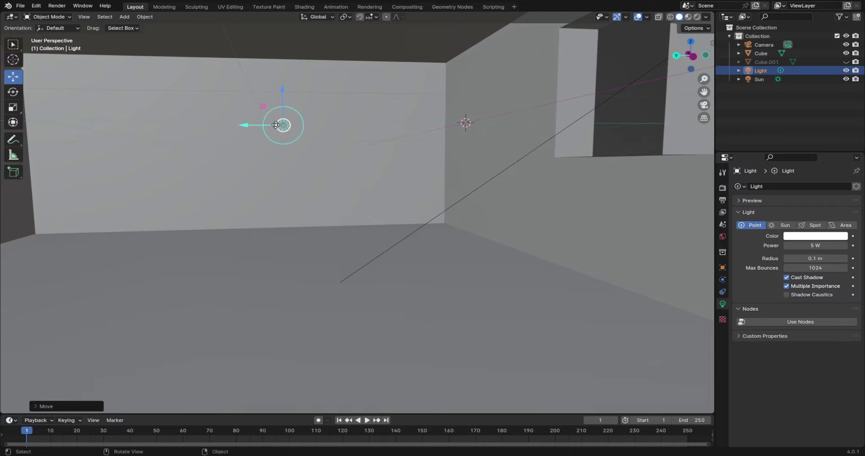
pyautogui.moveTo(283, 125); pyautogui.dragTo(377, 220)
pyautogui.moveTo(377, 221); pyautogui.dragTo(440, 207, button='middle')
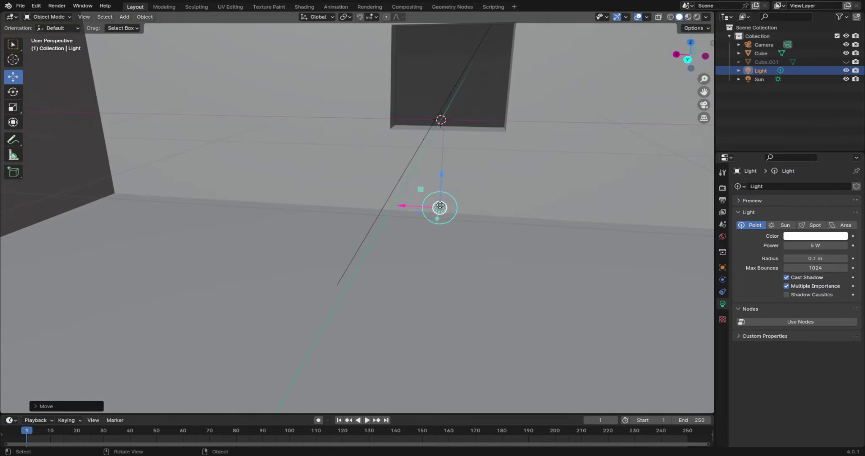